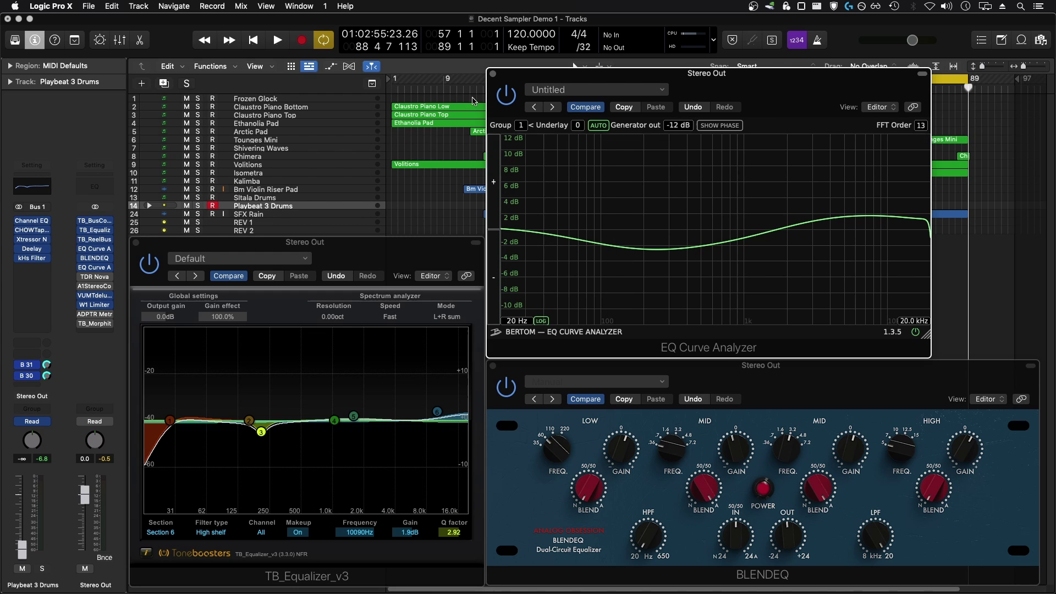
Close the EQ Curve Analyzer, play from bar 57, and switch on TB_Equalizer_v3 and BLENDEQ
{"action": "key", "text": "super+w"}
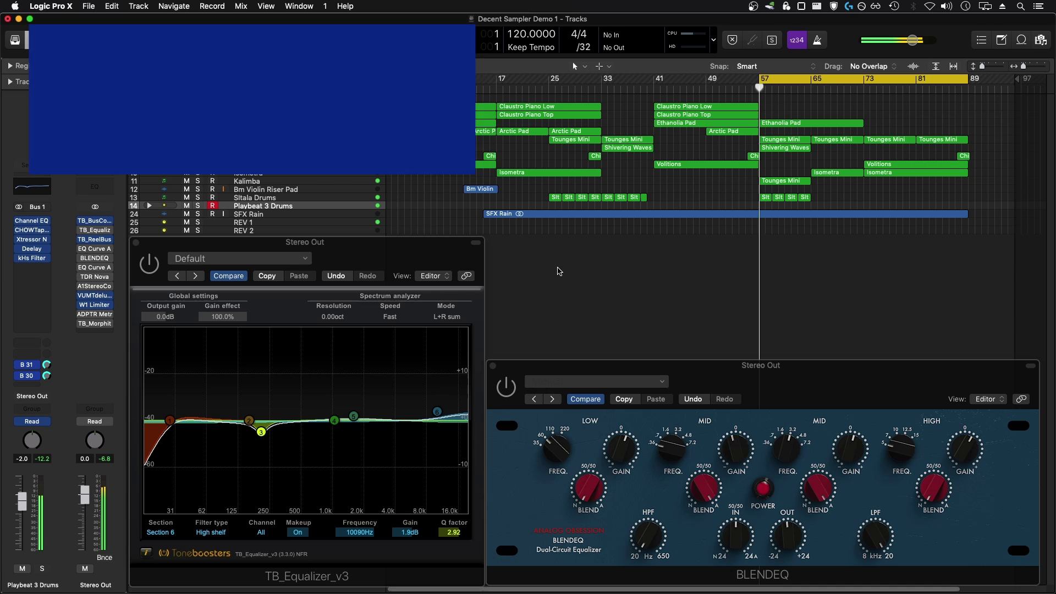
{"action": "key", "text": "space"}
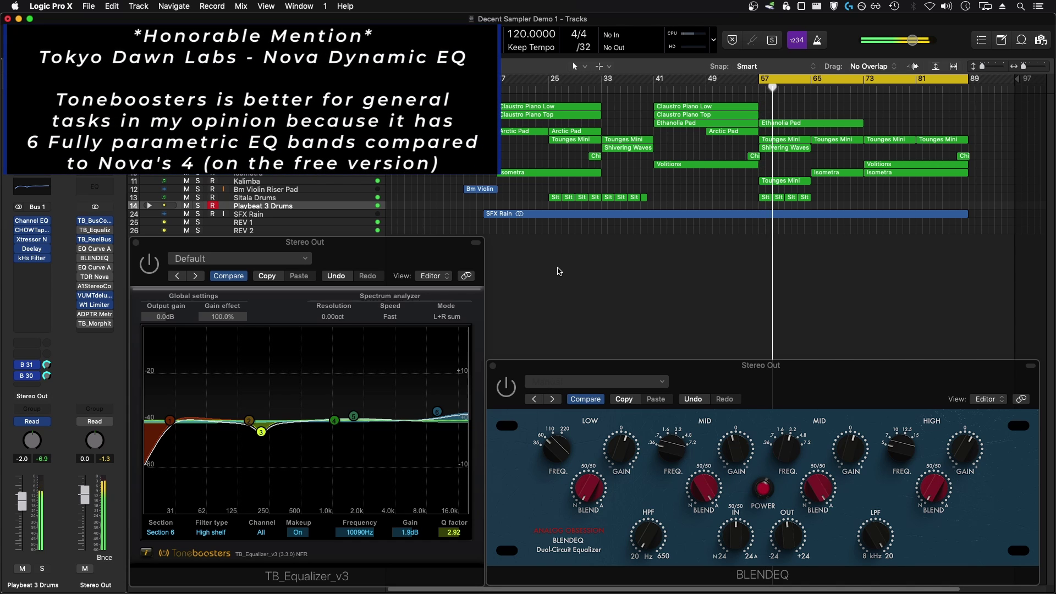
{"action": "left_click", "coordinate": [149, 265]}
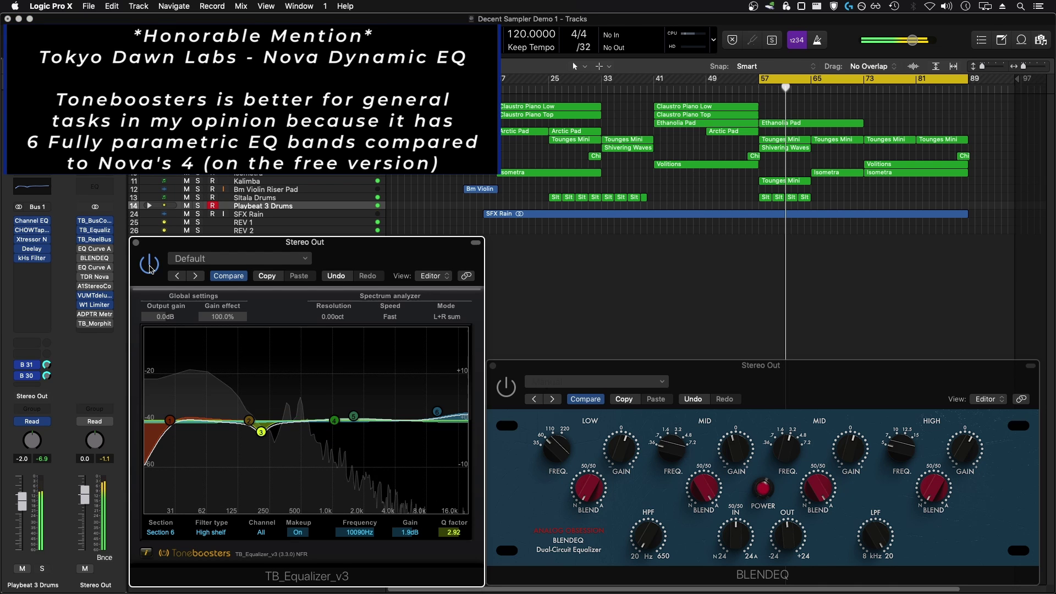
{"action": "left_click", "coordinate": [513, 388]}
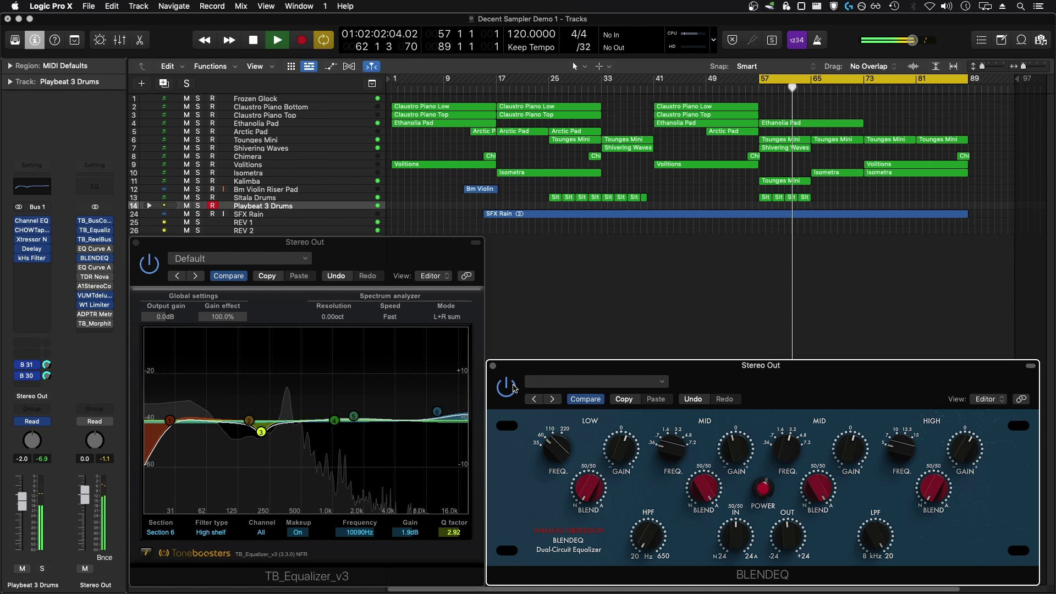
A/B the mix by repeatedly bypassing and re-enabling TB_Equalizer_v3 and BLENDEQ
{"action": "left_click", "coordinate": [149, 265]}
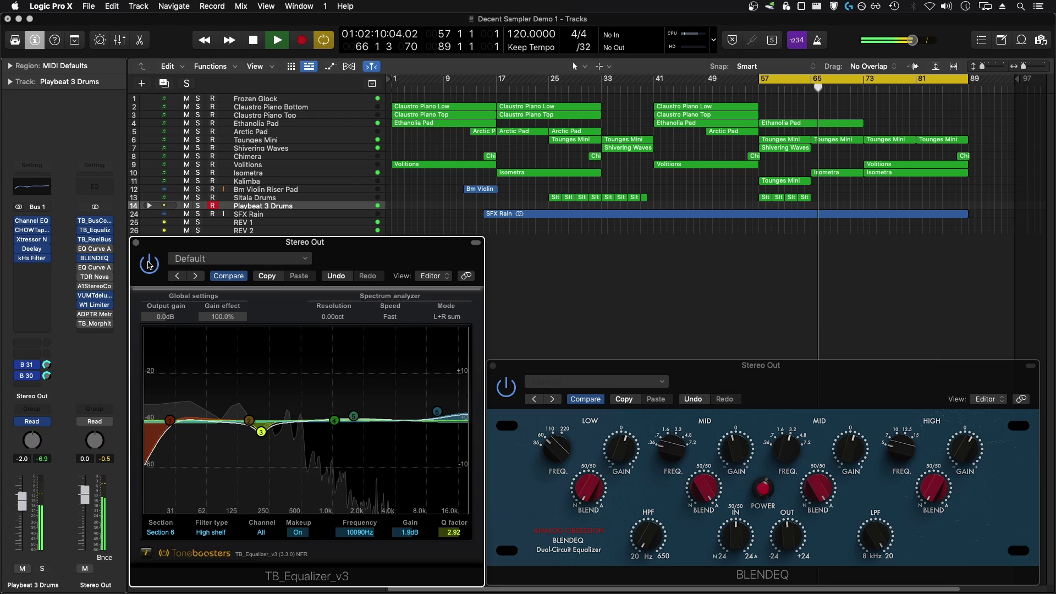
{"action": "left_click", "coordinate": [505, 387]}
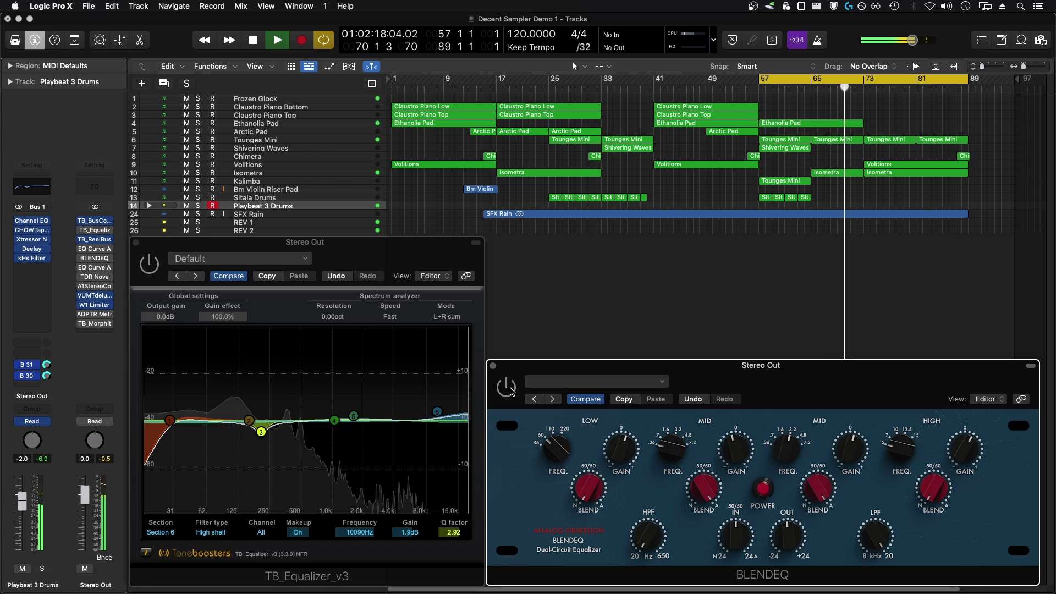
{"action": "left_click", "coordinate": [507, 388]}
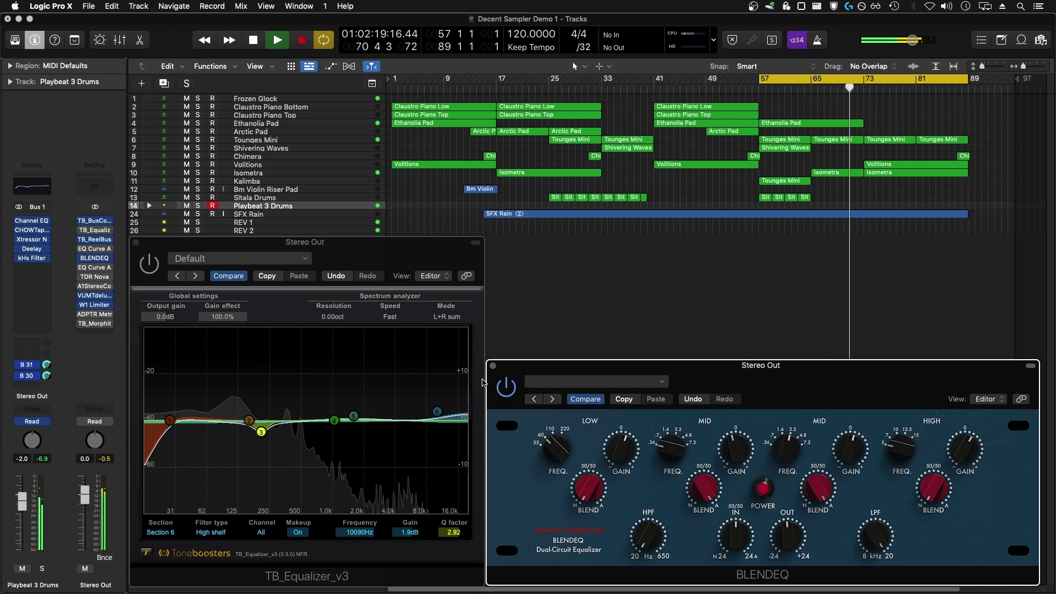
{"action": "left_click", "coordinate": [146, 264]}
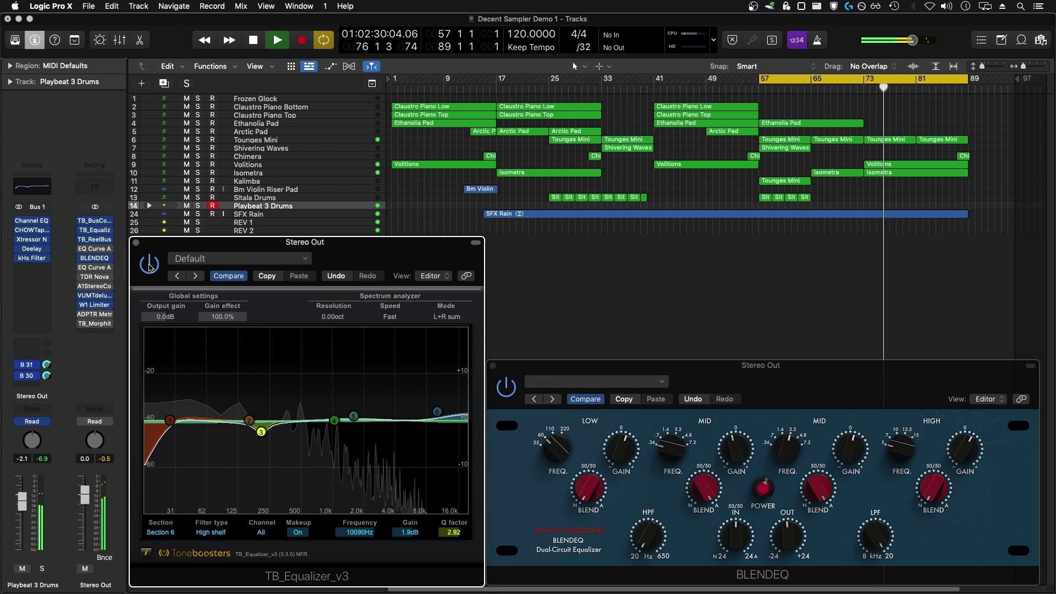
{"action": "left_click", "coordinate": [506, 388]}
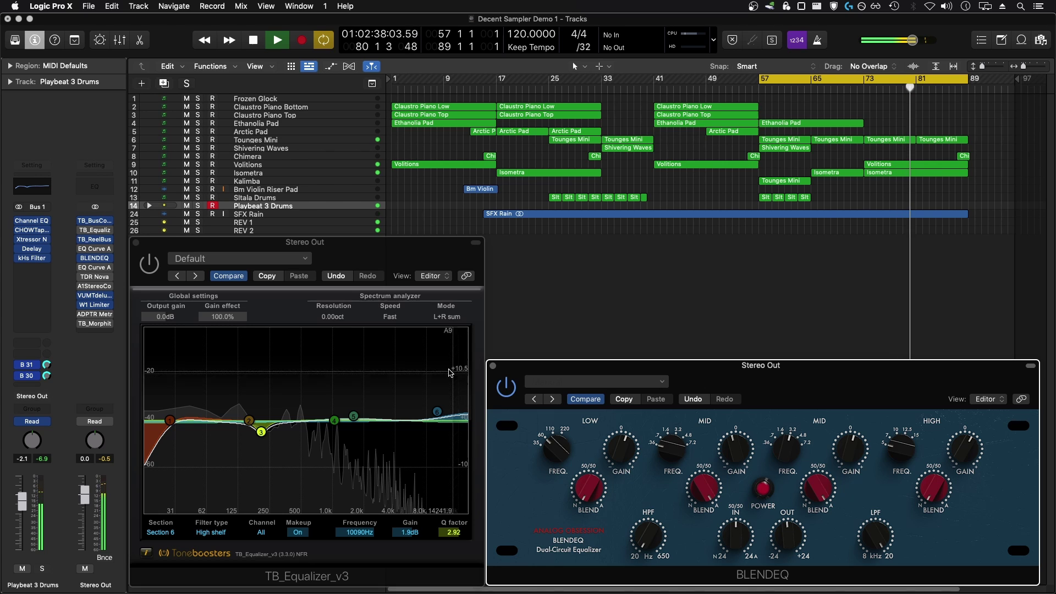
{"action": "left_click", "coordinate": [153, 270]}
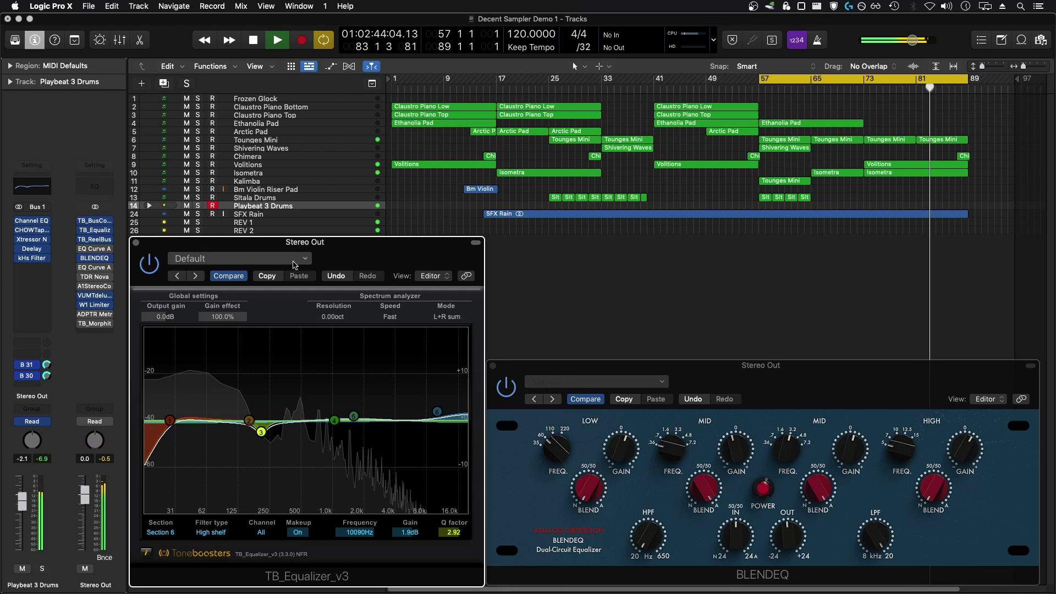
{"action": "mouse_move", "coordinate": [83, 260]}
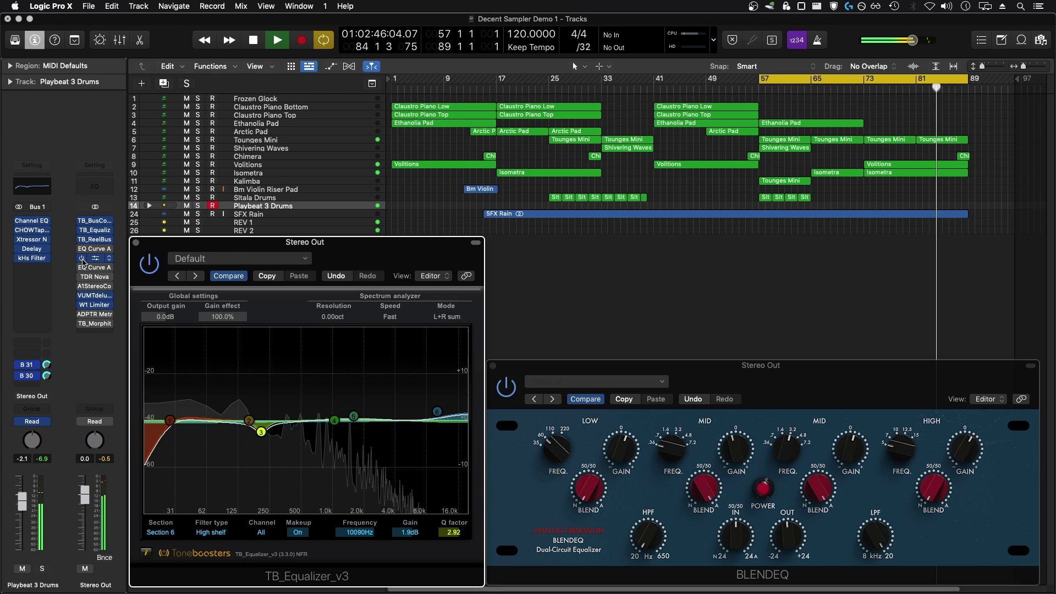
{"action": "mouse_move", "coordinate": [82, 234]}
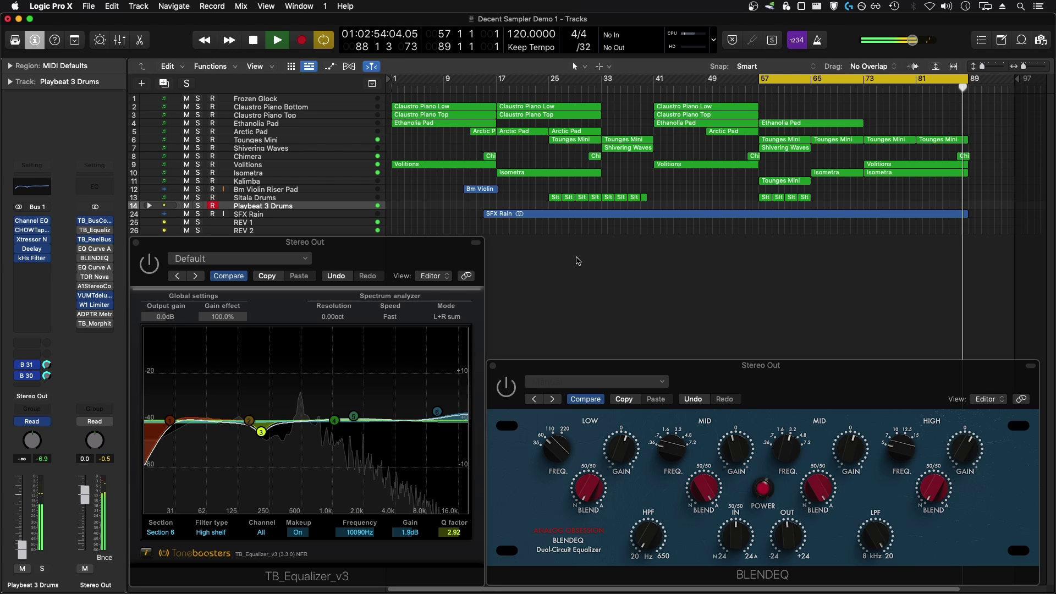
Stop playback, then replay the mix from bar 17 with the cycle set to bars 17–41
{"action": "key", "text": "space"}
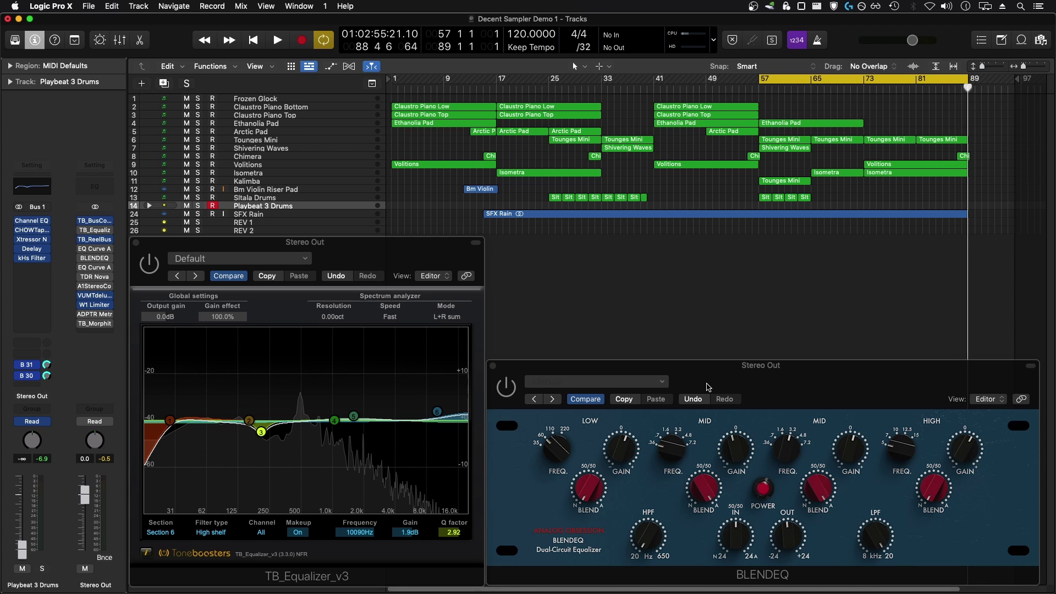
{"action": "key", "text": "space"}
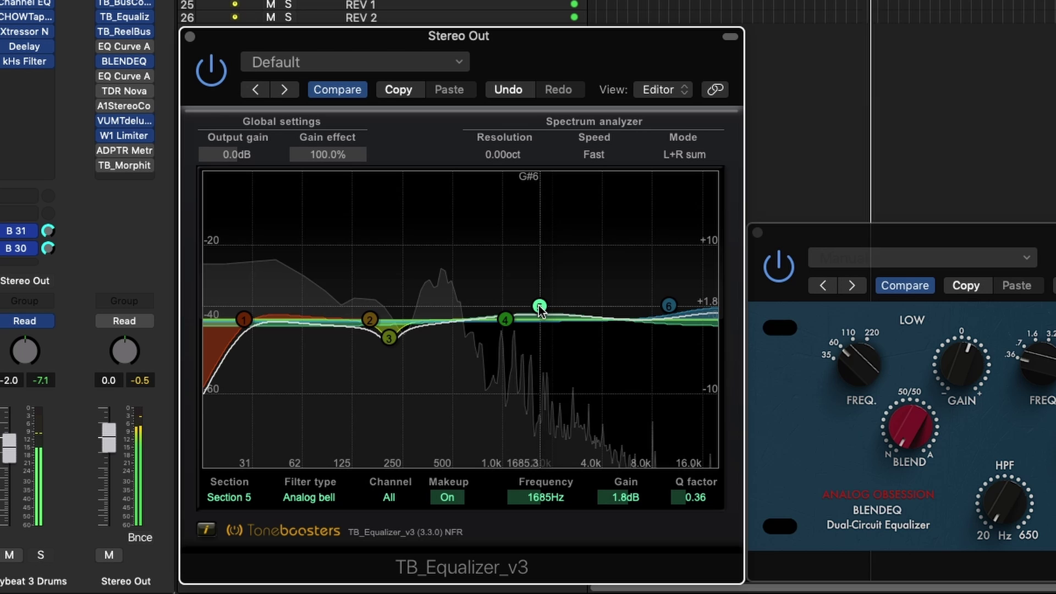
{"action": "left_click_drag", "start_coordinate": [540, 307], "coordinate": [539, 266]}
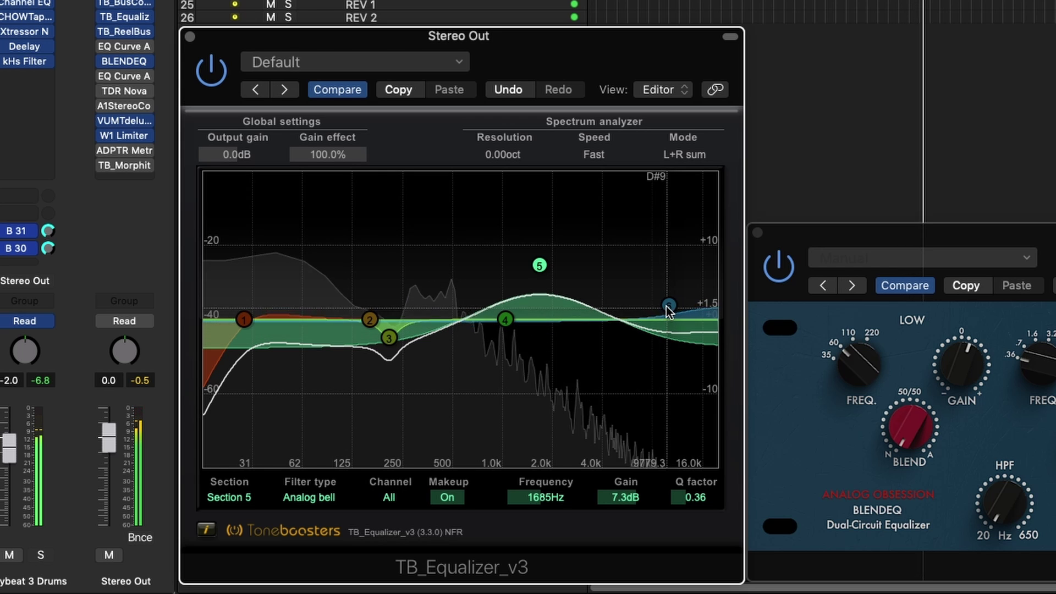
{"action": "left_click_drag", "start_coordinate": [667, 306], "coordinate": [667, 222]}
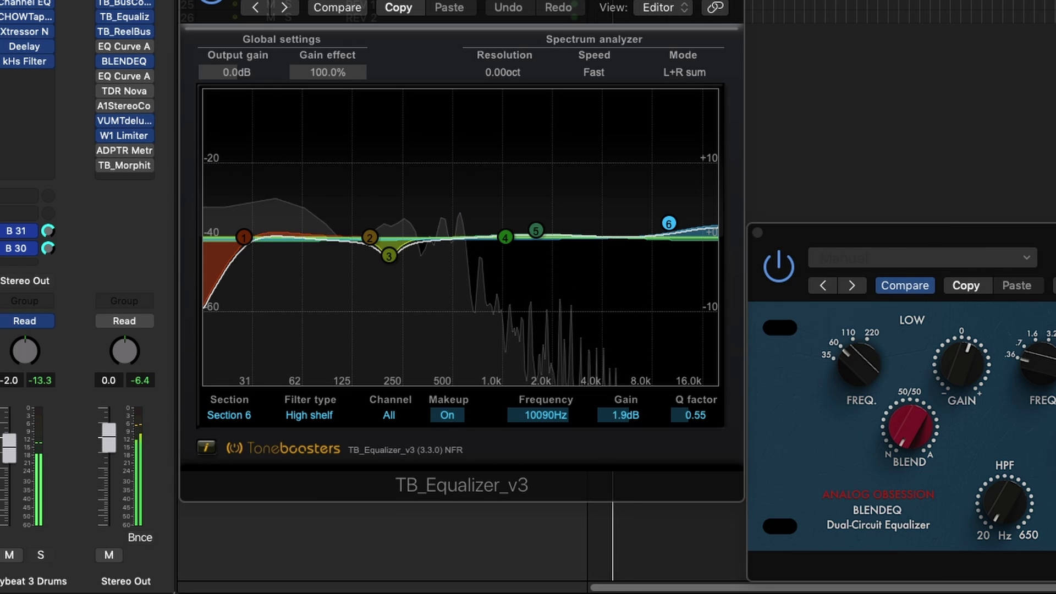
Confirm TB_Equalizer_v3's band 6 uses the High shelf filter type
{"action": "left_click", "coordinate": [315, 416]}
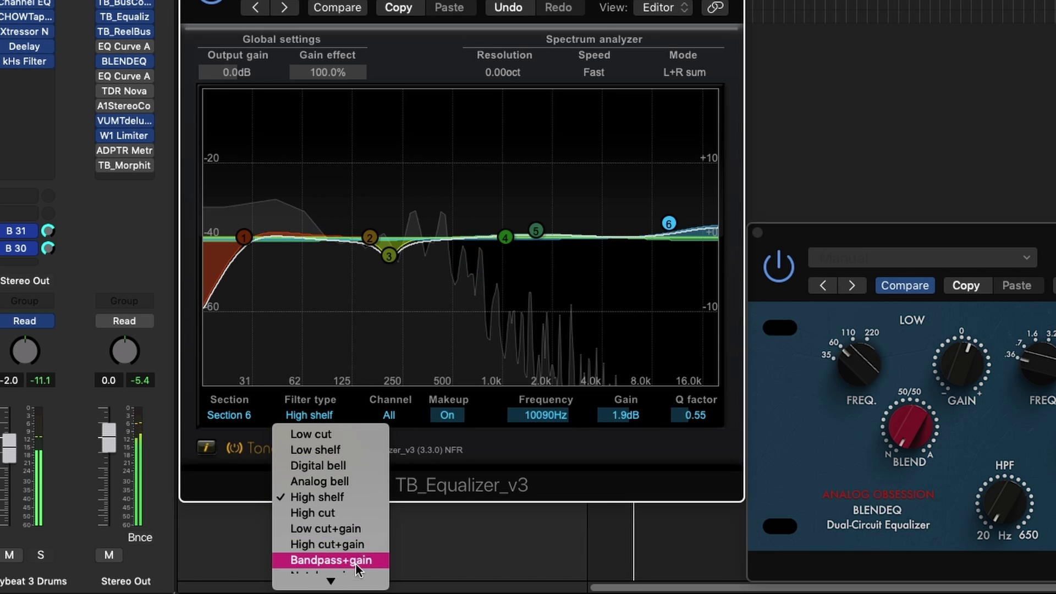
{"action": "mouse_move", "coordinate": [355, 577]}
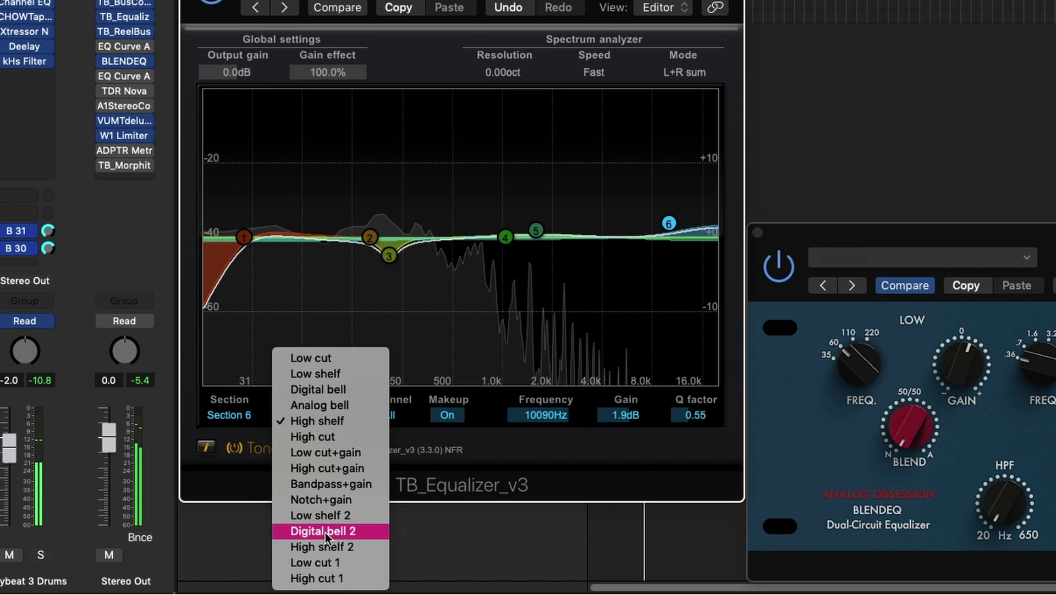
{"action": "left_click", "coordinate": [513, 464]}
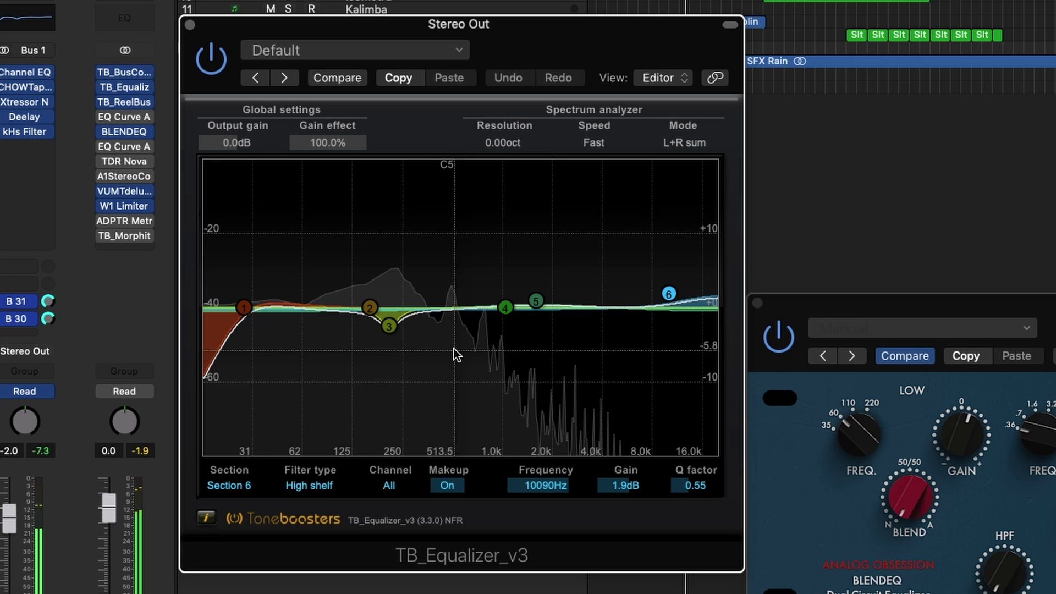
Keep the spectrum analyzer at Fast speed and band 6 on All channels
{"action": "left_click", "coordinate": [601, 143]}
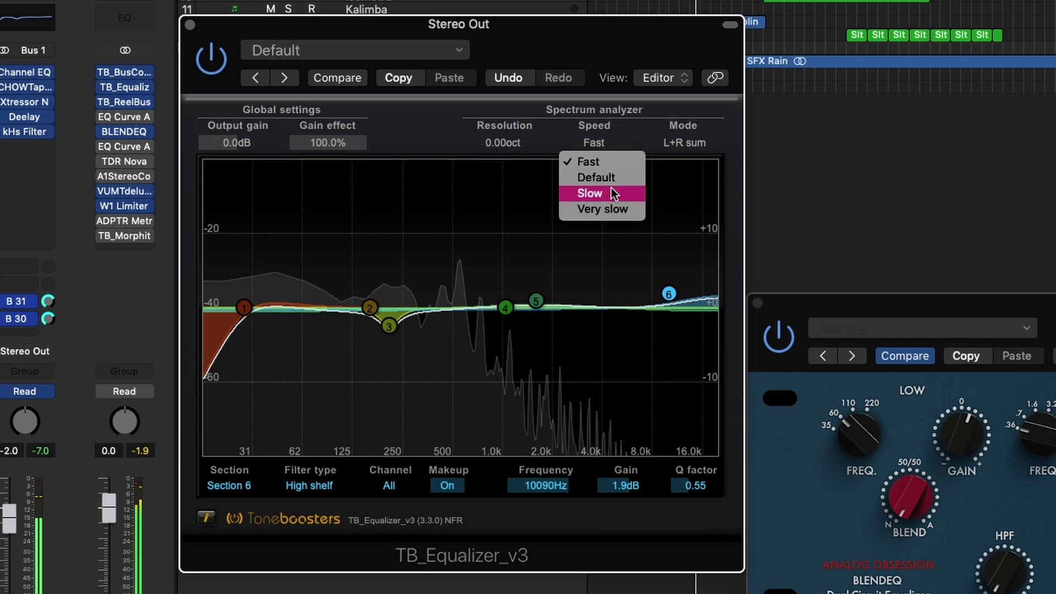
{"action": "left_click", "coordinate": [642, 131]}
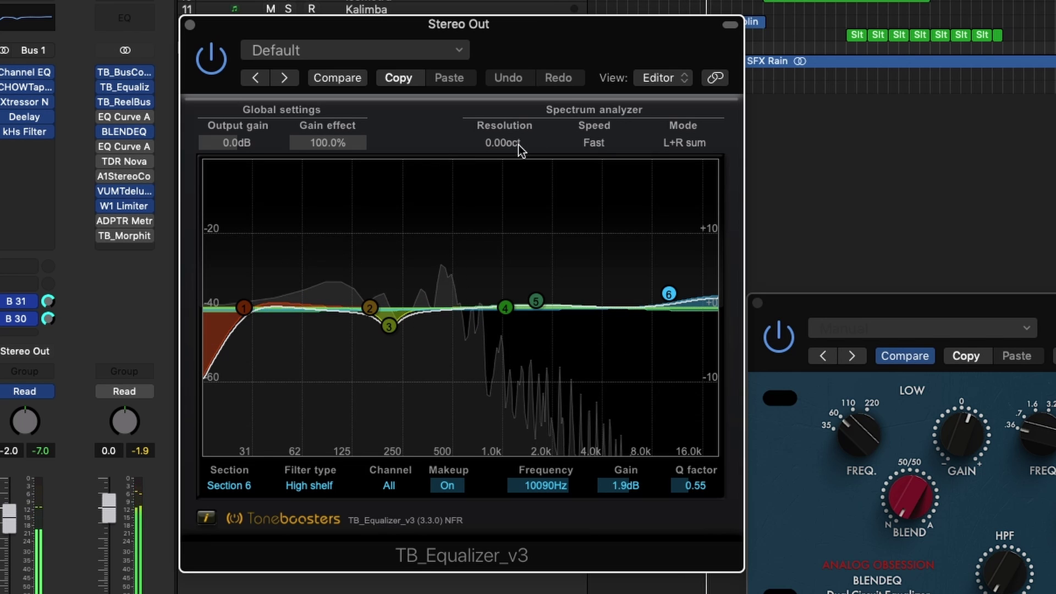
{"action": "left_click", "coordinate": [693, 143]}
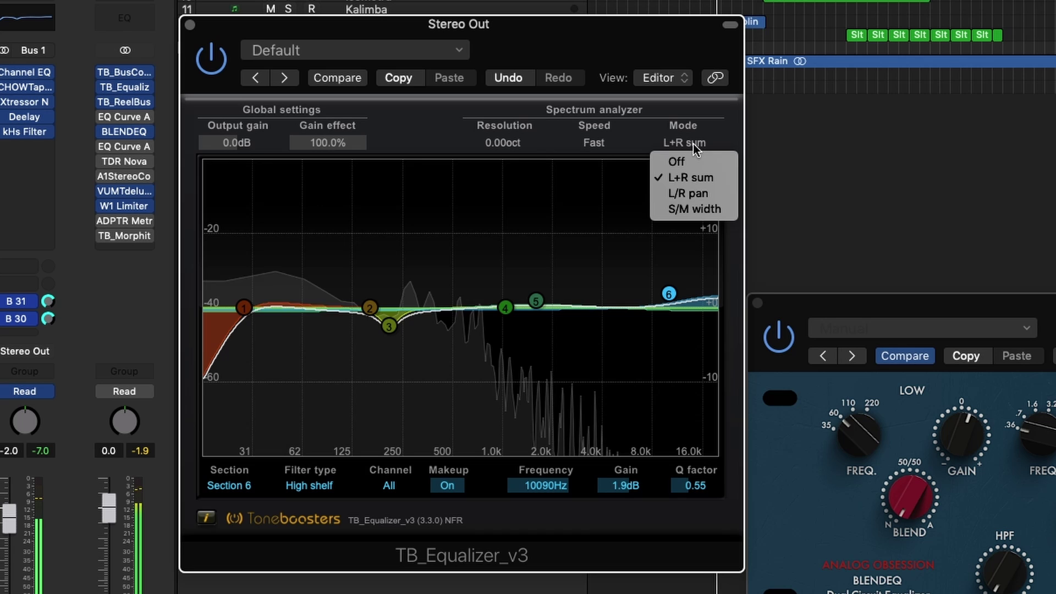
{"action": "left_click", "coordinate": [390, 488]}
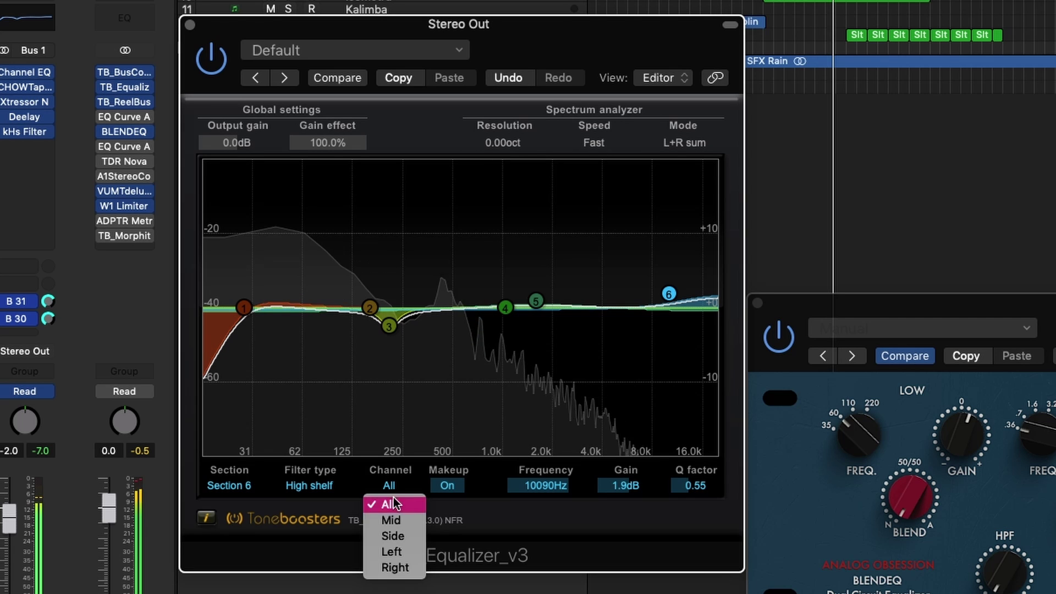
{"action": "left_click", "coordinate": [394, 503]}
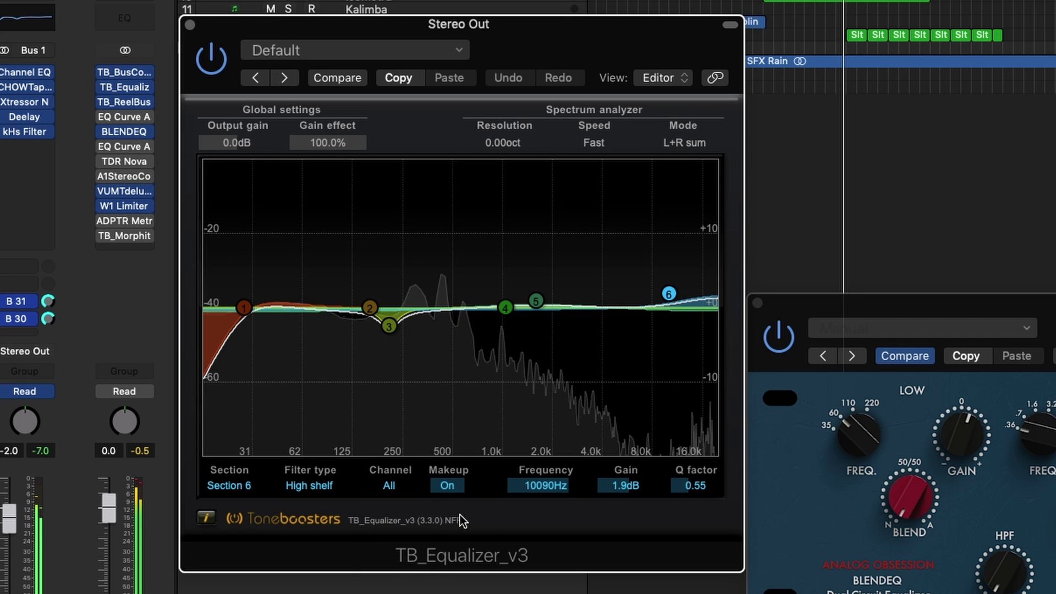
Check band 6's channel setting, then scale the overall gain effect down to 59.8%
{"action": "left_click", "coordinate": [391, 489]}
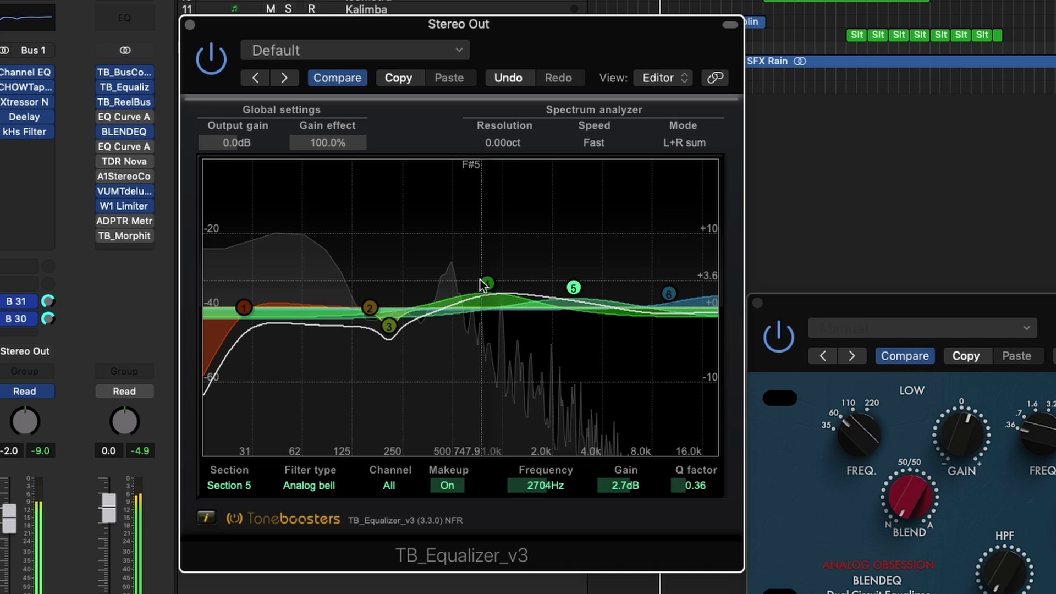
{"action": "scroll", "coordinate": [343, 140], "scroll_direction": "down", "scroll_amount": 5}
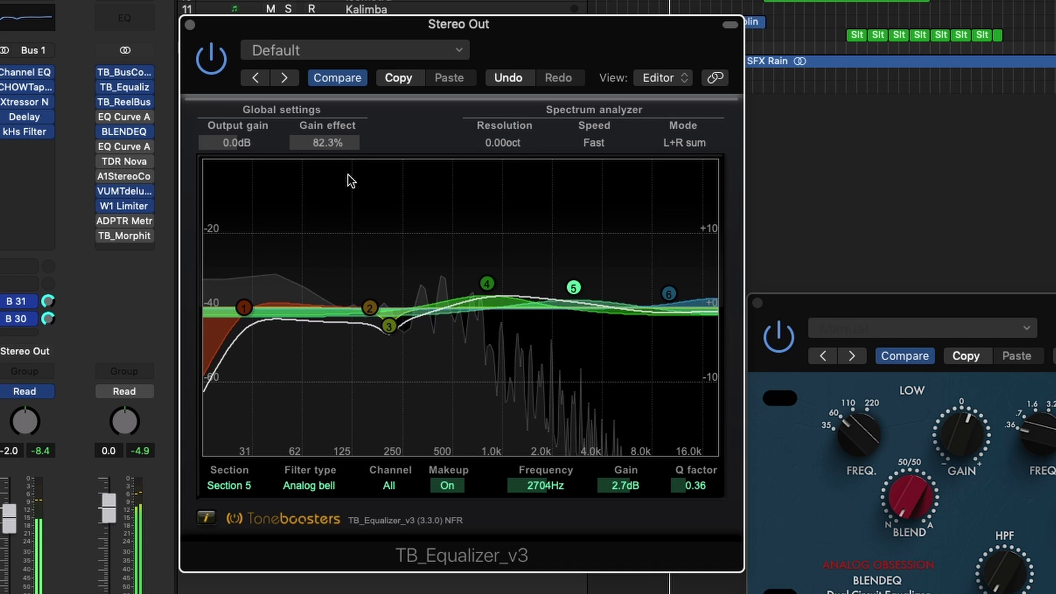
{"action": "left_click_drag", "start_coordinate": [347, 175], "coordinate": [346, 211]}
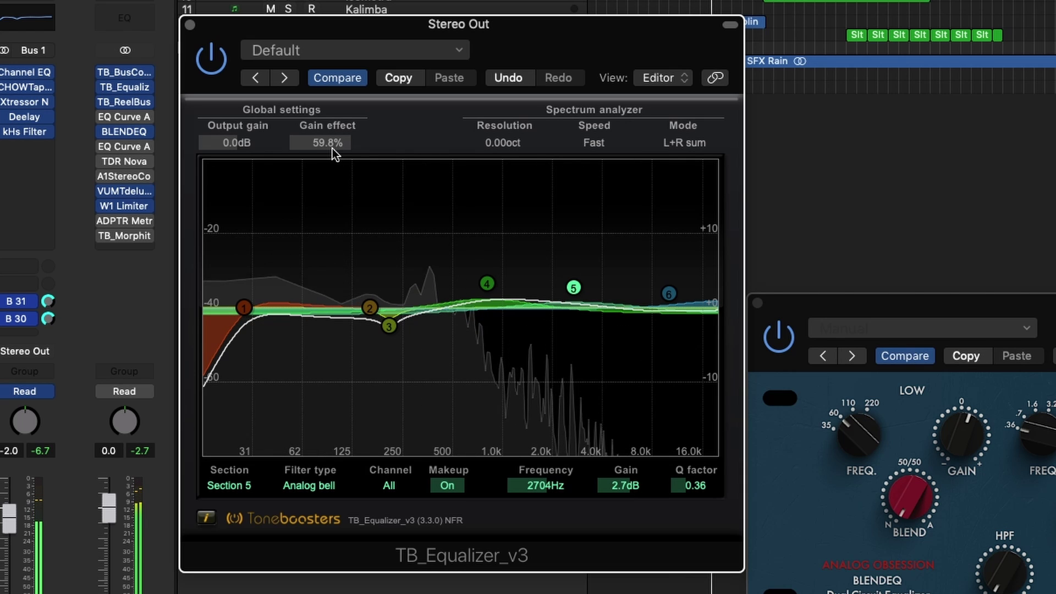
Boost band 4 to 6 dB near 795 Hz and narrow its Q to 1.94
{"action": "left_click", "coordinate": [487, 284]}
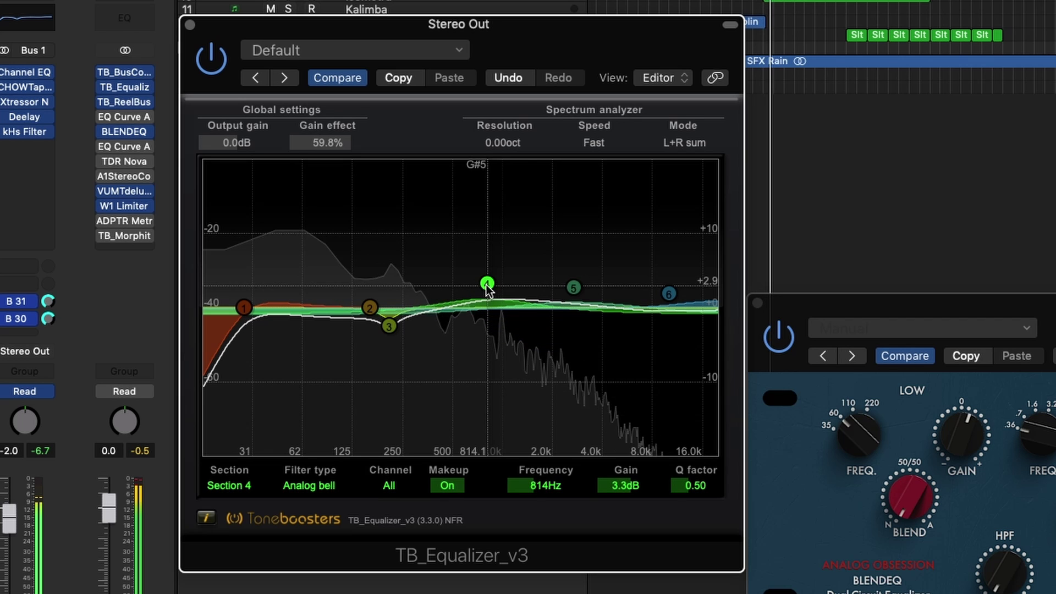
{"action": "left_click_drag", "start_coordinate": [488, 284], "coordinate": [485, 263]}
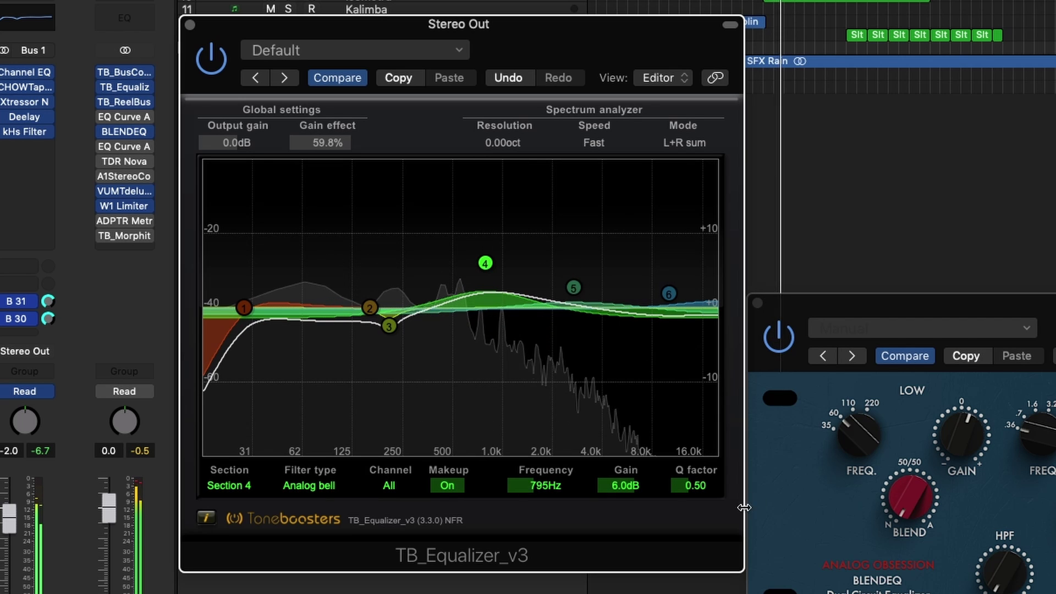
{"action": "mouse_move", "coordinate": [703, 482]}
{"action": "left_mouse_down"}
{"action": "mouse_move", "coordinate": [667, 354]}
{"action": "mouse_move", "coordinate": [694, 489]}
{"action": "left_mouse_up"}
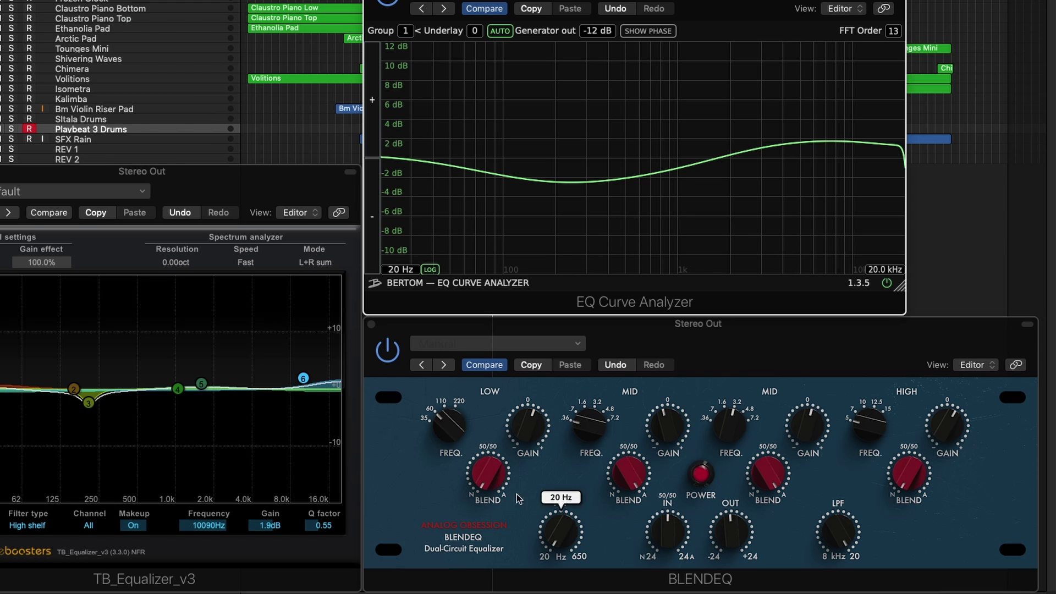
Raise BLENDEQ's first MID GAIN to 11.9 dB
{"action": "left_click", "coordinate": [494, 457]}
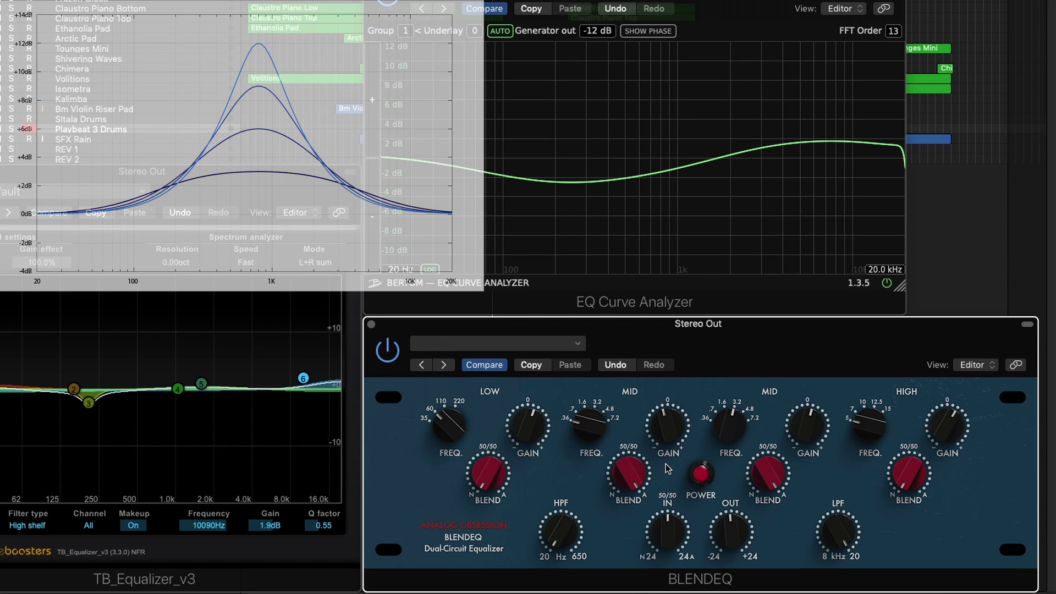
{"action": "left_click_drag", "start_coordinate": [669, 433], "coordinate": [675, 414]}
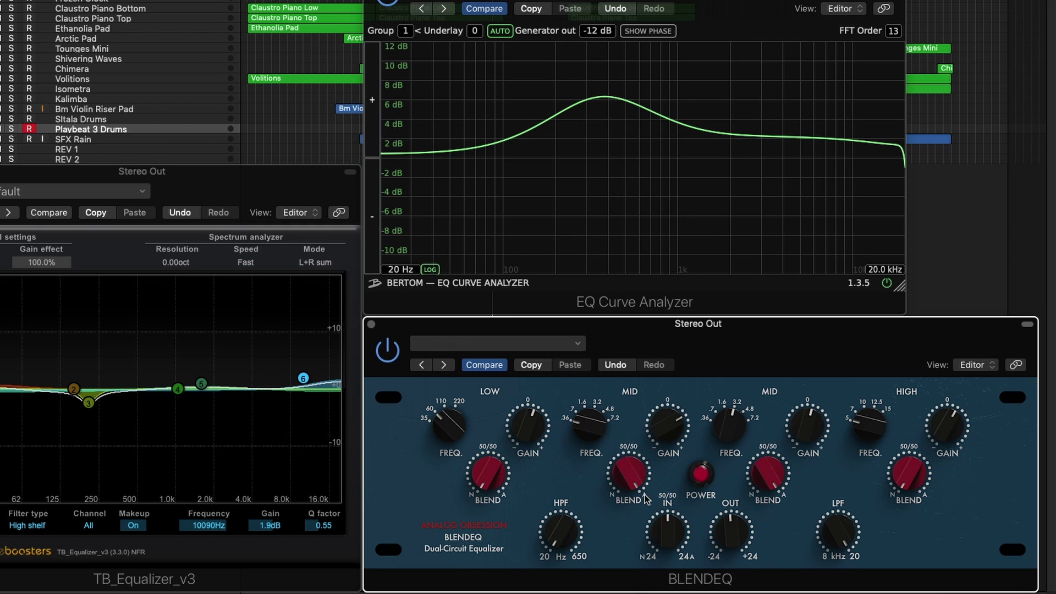
{"action": "mouse_move", "coordinate": [668, 444]}
{"action": "left_click_drag", "start_coordinate": [667, 438], "coordinate": [663, 415]}
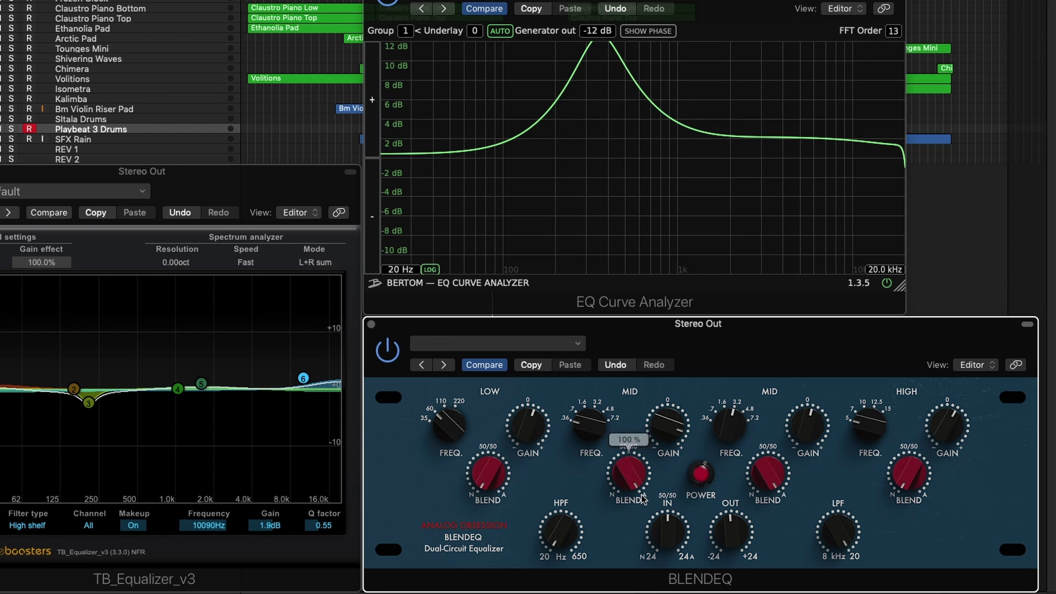
Sweep the first MID BLEND through 77% and 100%, then down toward 0%
{"action": "left_click_drag", "start_coordinate": [625, 454], "coordinate": [625, 494]}
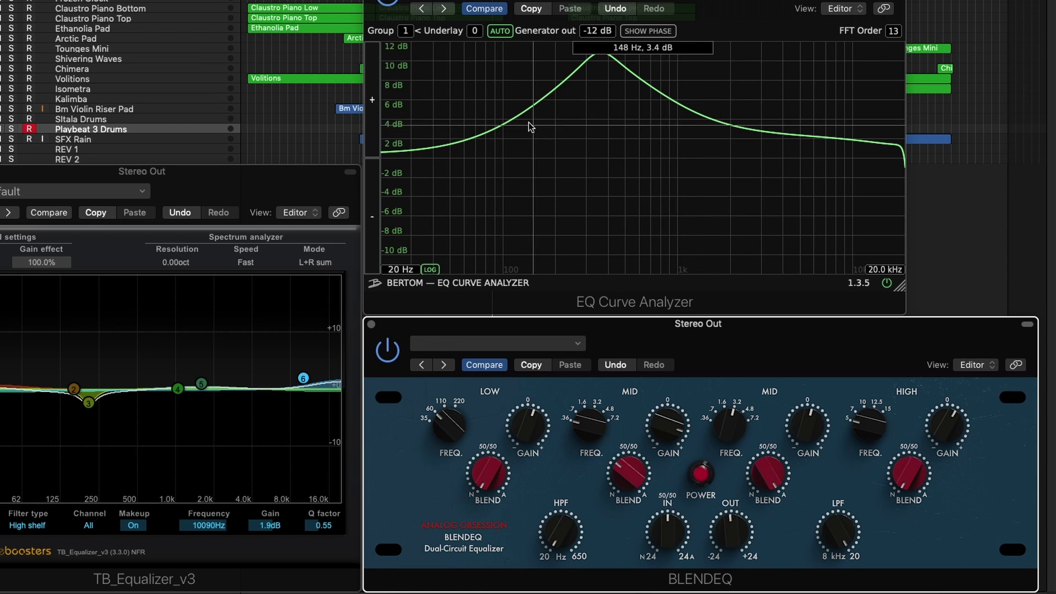
{"action": "mouse_move", "coordinate": [617, 466]}
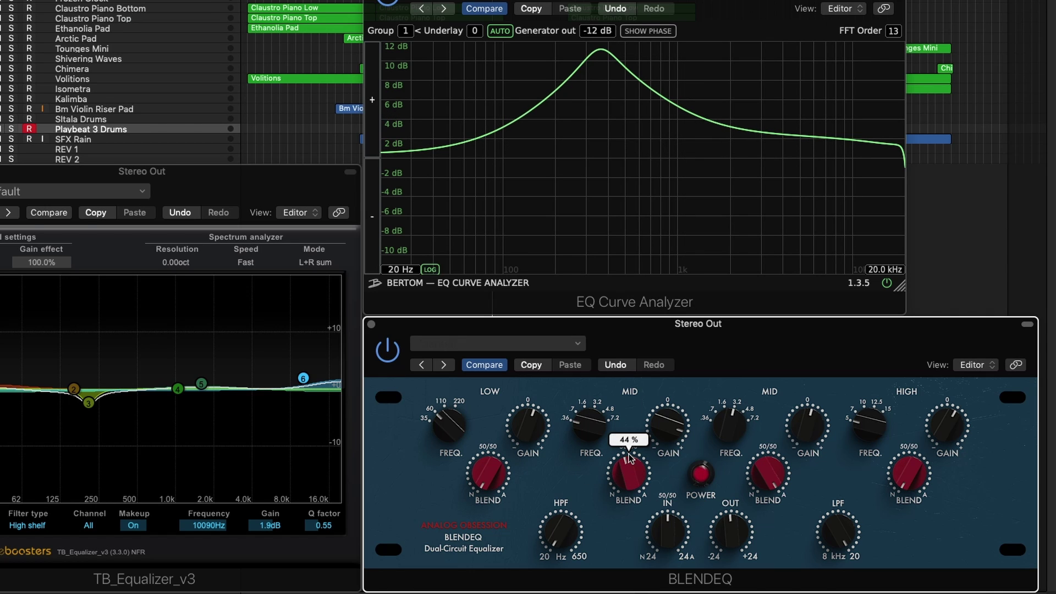
{"action": "left_click_drag", "start_coordinate": [634, 423], "coordinate": [648, 349]}
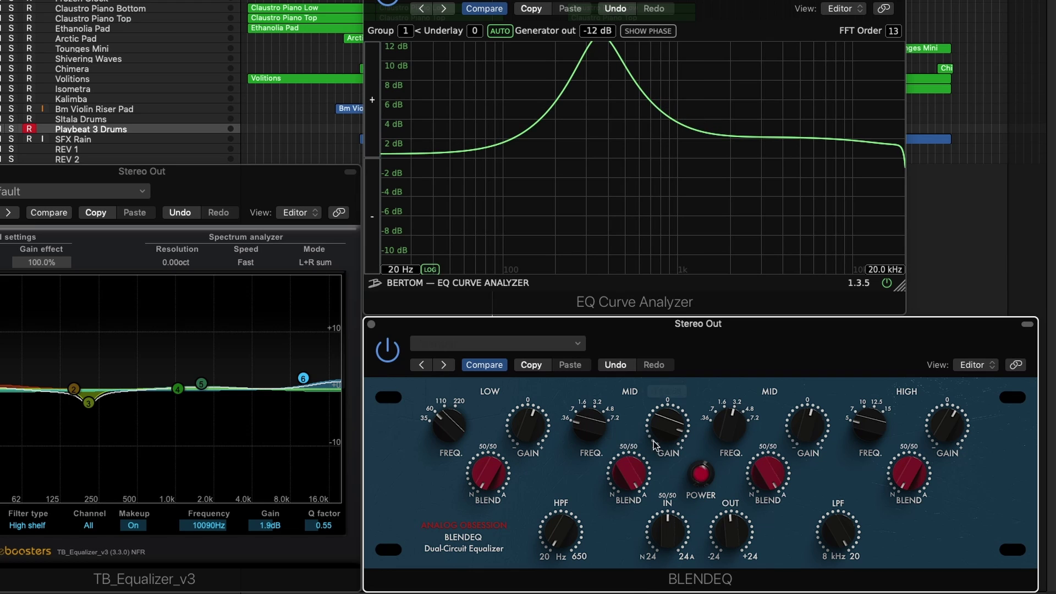
{"action": "left_click_drag", "start_coordinate": [653, 546], "coordinate": [660, 591]}
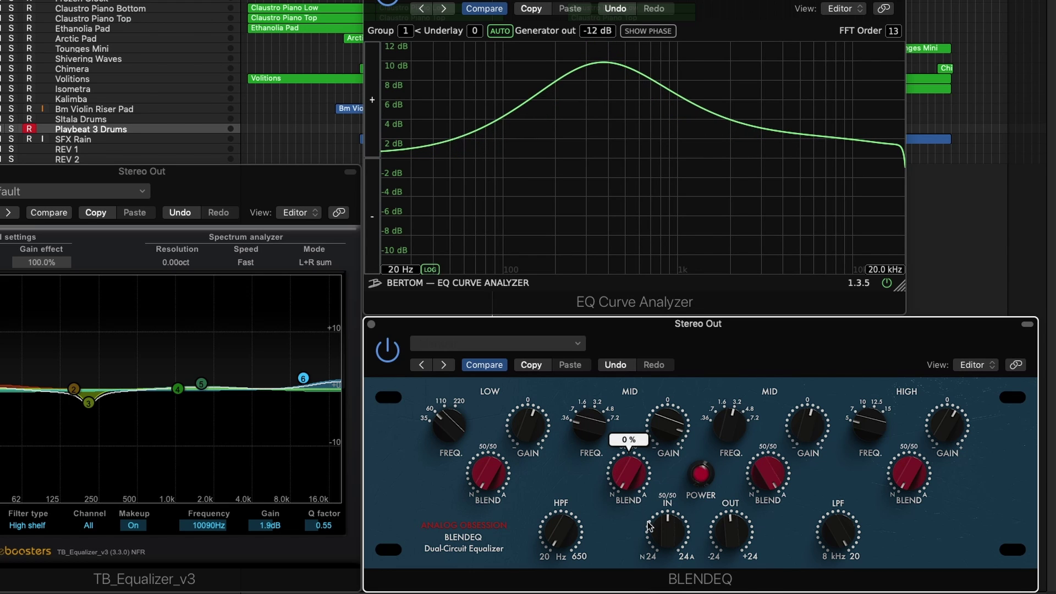
Undo the mid boost so the band cuts again, then ease the MID BLEND to 42%
{"action": "key", "text": "super+z"}
{"action": "key", "text": "super+z"}
{"action": "key", "text": "super+z"}
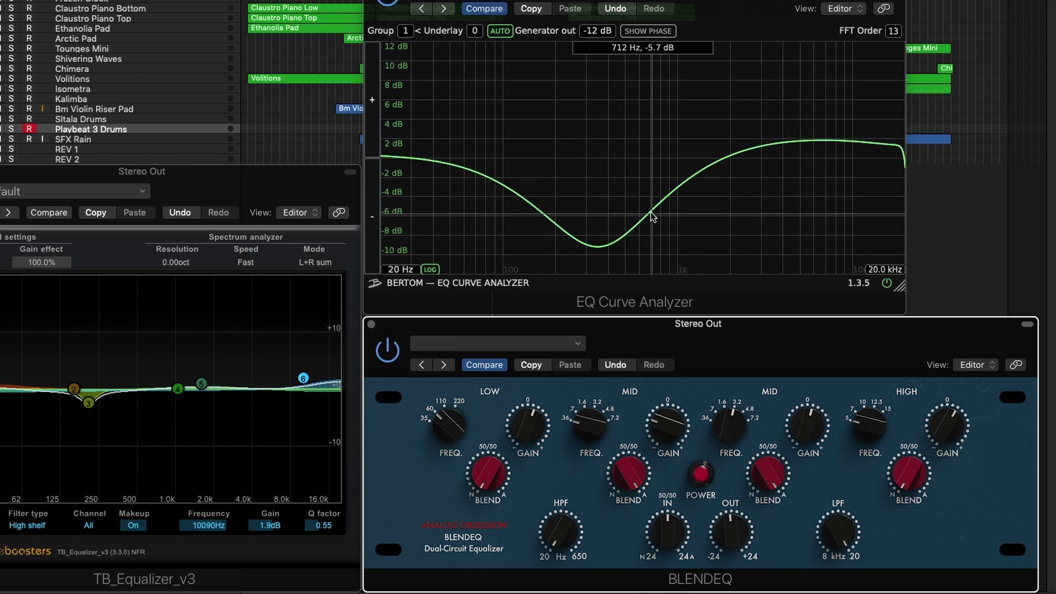
{"action": "mouse_move", "coordinate": [599, 467]}
{"action": "left_click_drag", "start_coordinate": [629, 467], "coordinate": [659, 558]}
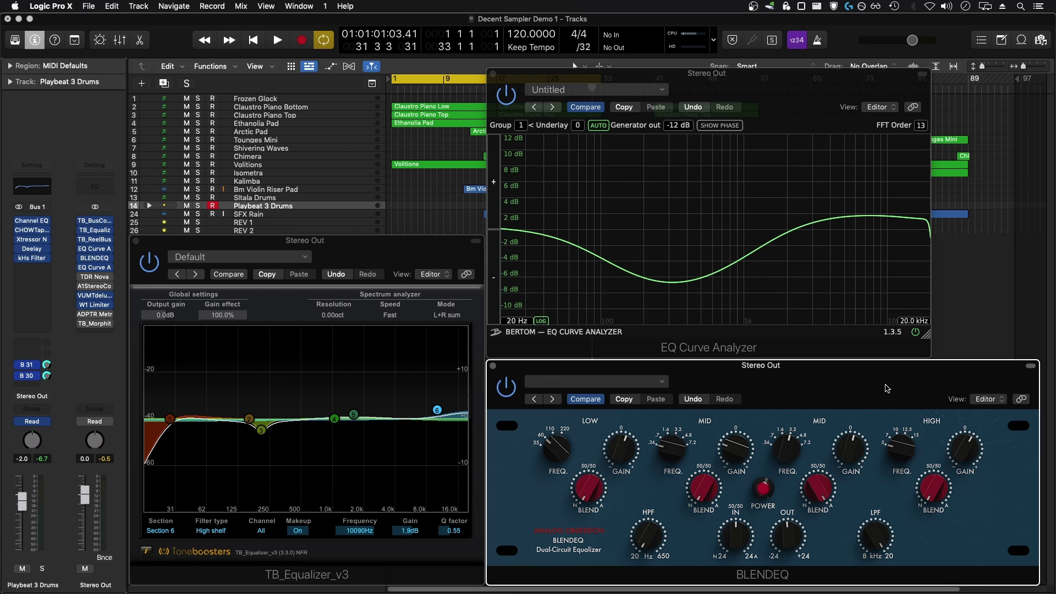
Deepen the low-mid dip via MID BLEND and raise the HPF from 20 Hz to about 38 Hz
{"action": "mouse_move", "coordinate": [582, 489]}
{"action": "left_click_drag", "start_coordinate": [704, 489], "coordinate": [705, 481]}
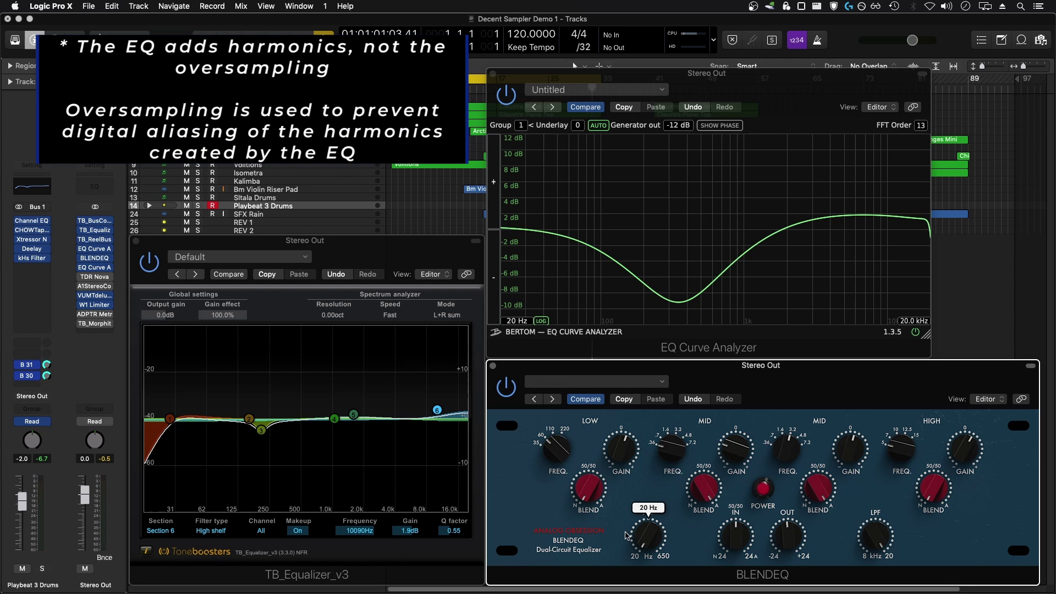
{"action": "mouse_move", "coordinate": [596, 533]}
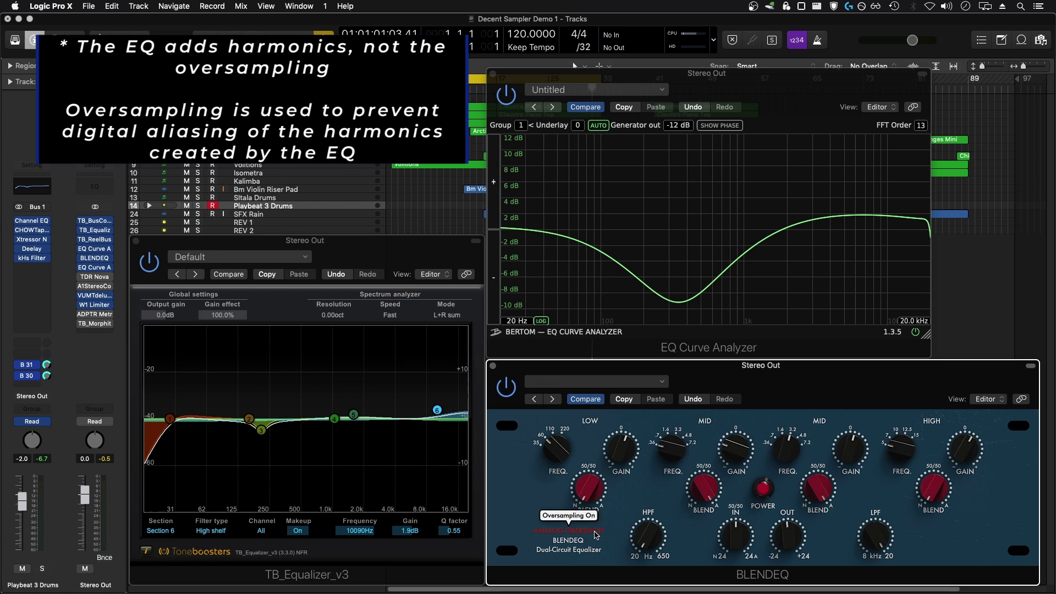
{"action": "mouse_move", "coordinate": [641, 535]}
{"action": "left_click_drag", "start_coordinate": [646, 536], "coordinate": [638, 503]}
Lower BLENDEQ's LPF to 15.1 kHz and work the IN blend through 64% and 18% to 59%
{"action": "mouse_move", "coordinate": [876, 528]}
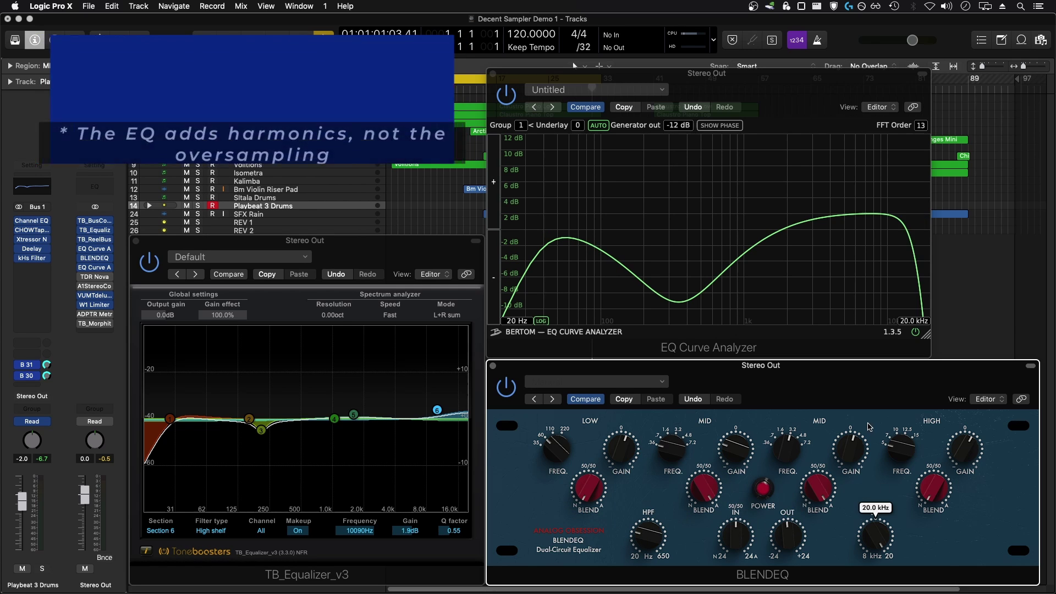
{"action": "left_click_drag", "start_coordinate": [875, 528], "coordinate": [840, 526]}
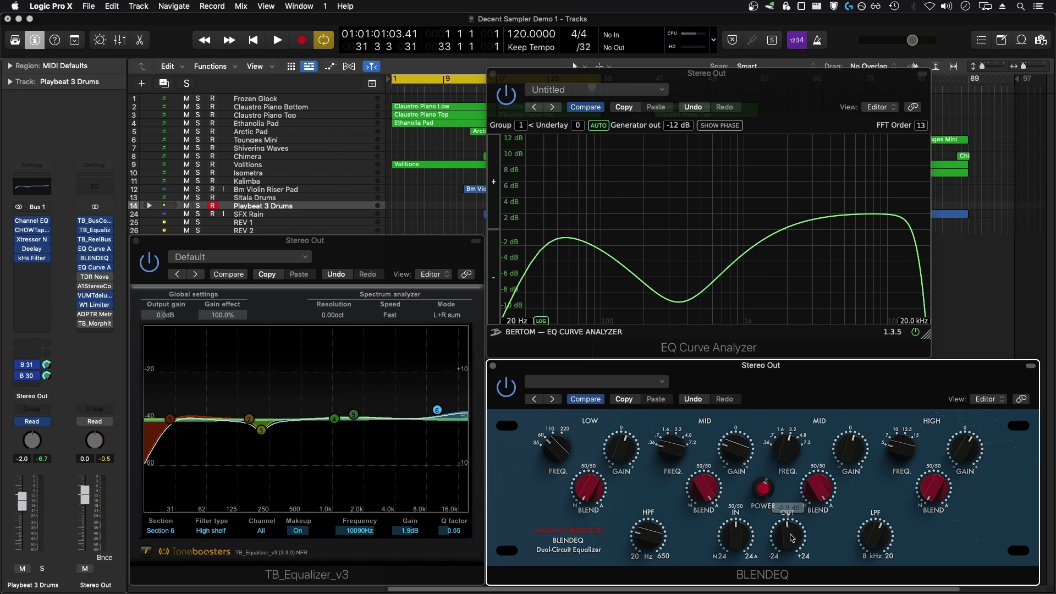
{"action": "mouse_move", "coordinate": [737, 546]}
{"action": "mouse_move", "coordinate": [738, 546]}
{"action": "left_mouse_down"}
{"action": "mouse_move", "coordinate": [742, 527]}
{"action": "mouse_move", "coordinate": [743, 546]}
{"action": "left_mouse_up"}
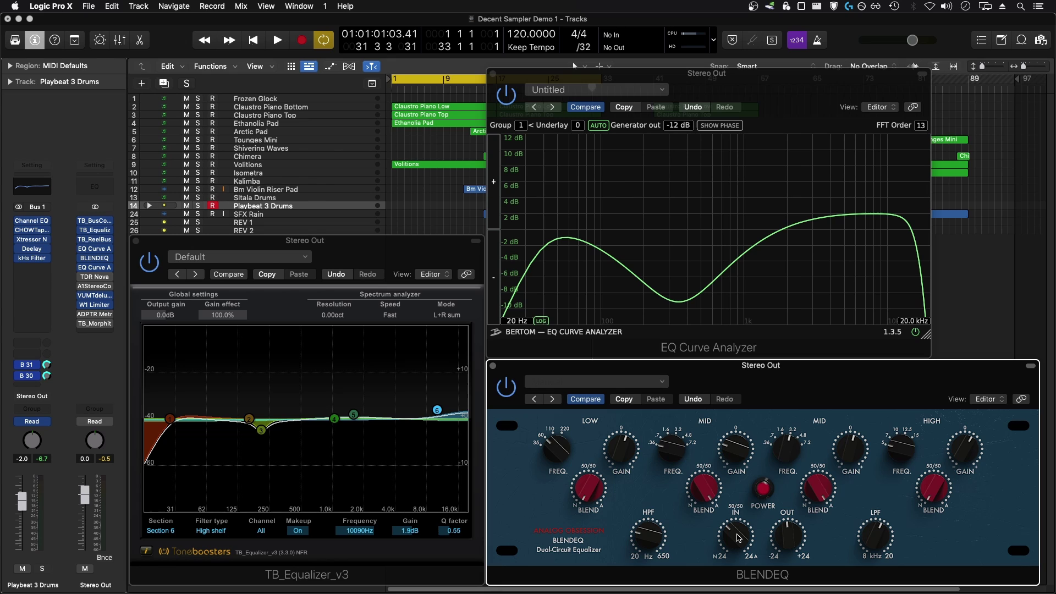
{"action": "left_click_drag", "start_coordinate": [738, 538], "coordinate": [746, 560]}
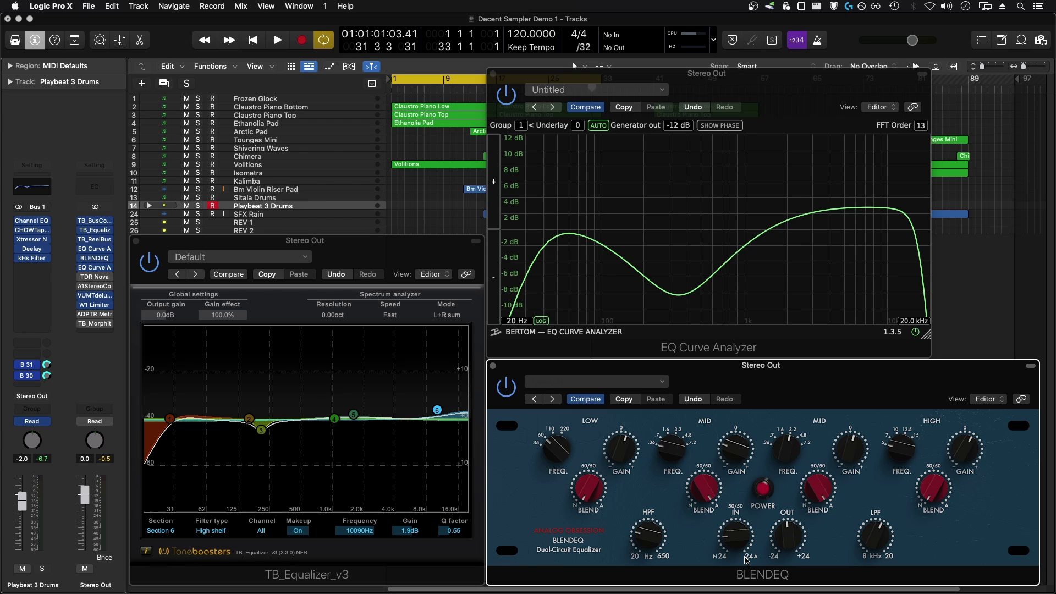
{"action": "left_click_drag", "start_coordinate": [746, 560], "coordinate": [740, 532]}
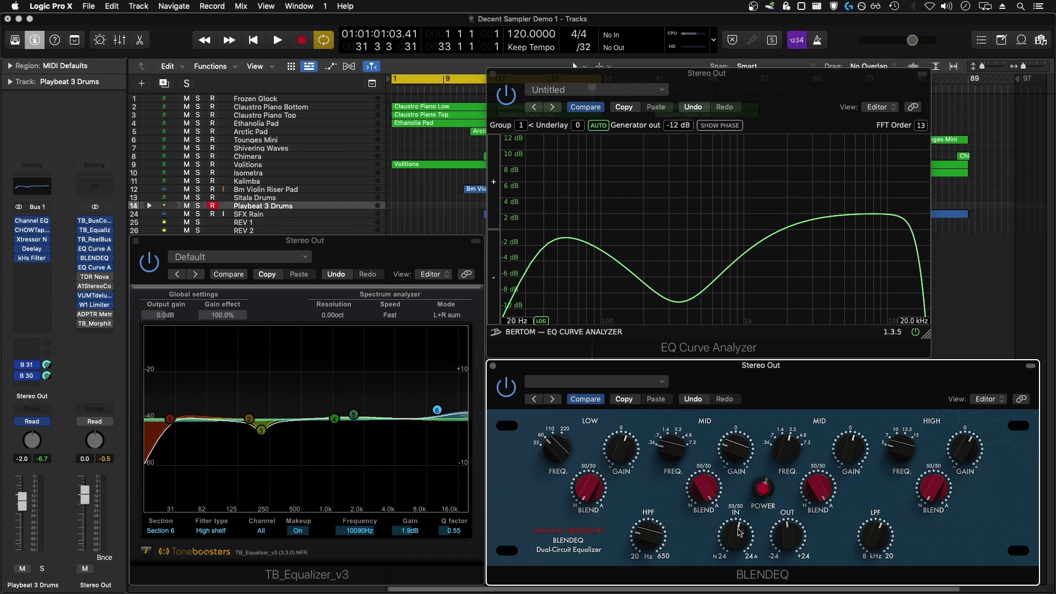
{"action": "mouse_move", "coordinate": [740, 530]}
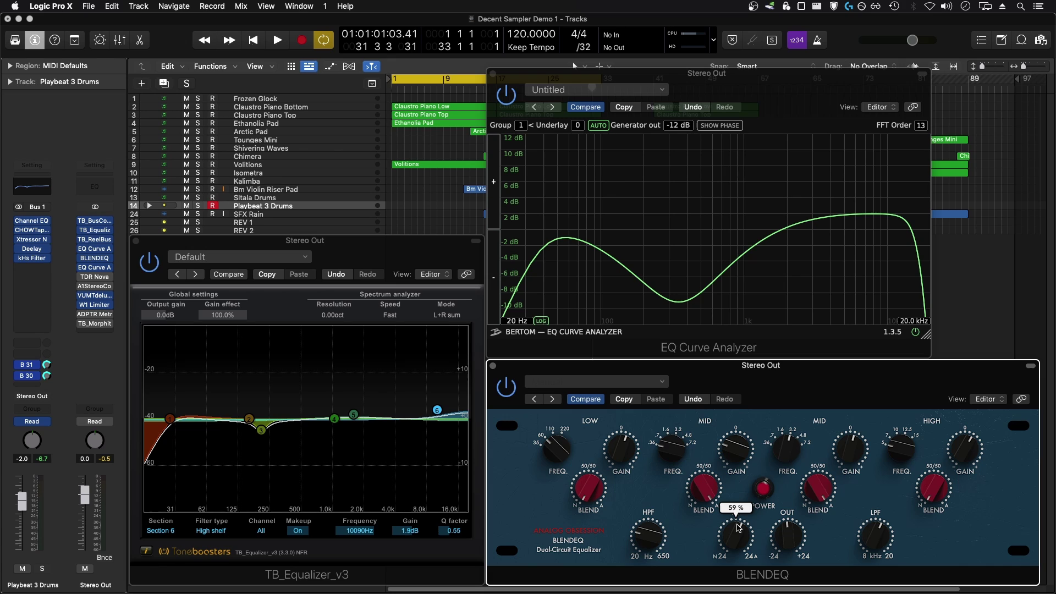